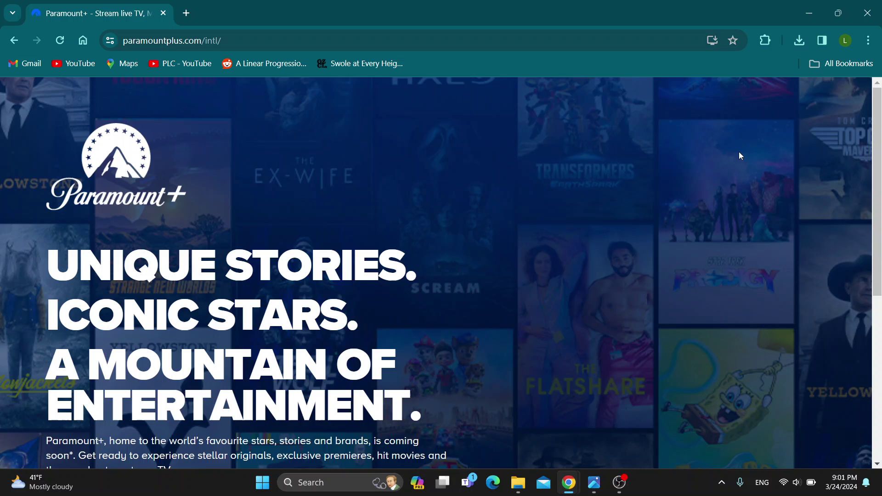
Open the 1.jpg screenshot of the Paramount+ home page in Photos
{"action": "left_click", "coordinate": [593, 482]}
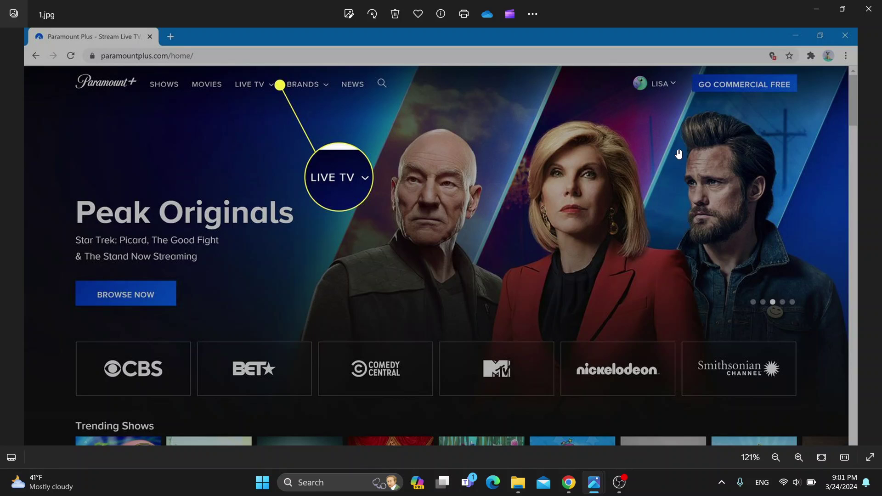
{"action": "mouse_move", "coordinate": [593, 482]}
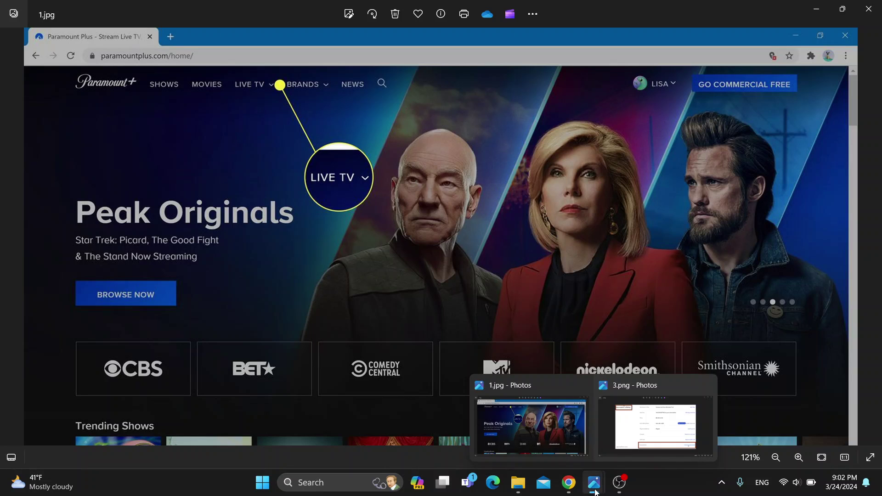
Switch to the Subscription & Billing screenshot with Cancel Subscription marked
{"action": "left_click", "coordinate": [655, 427]}
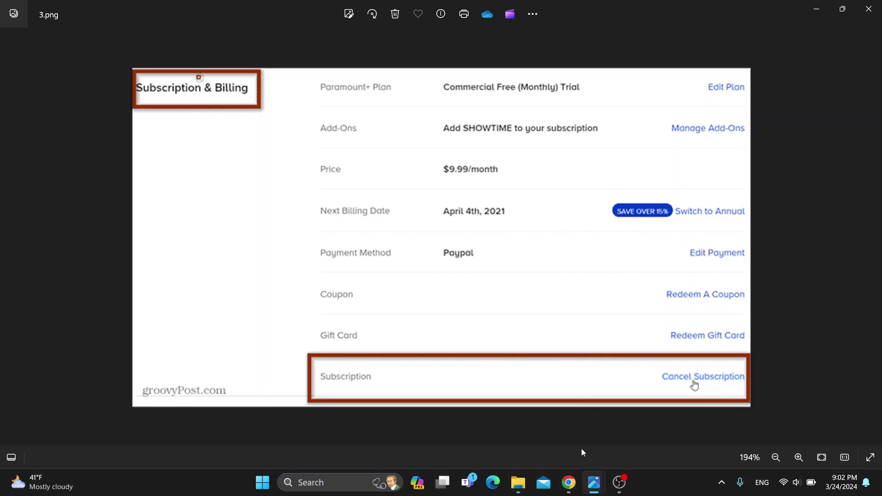
{"action": "left_click", "coordinate": [569, 482]}
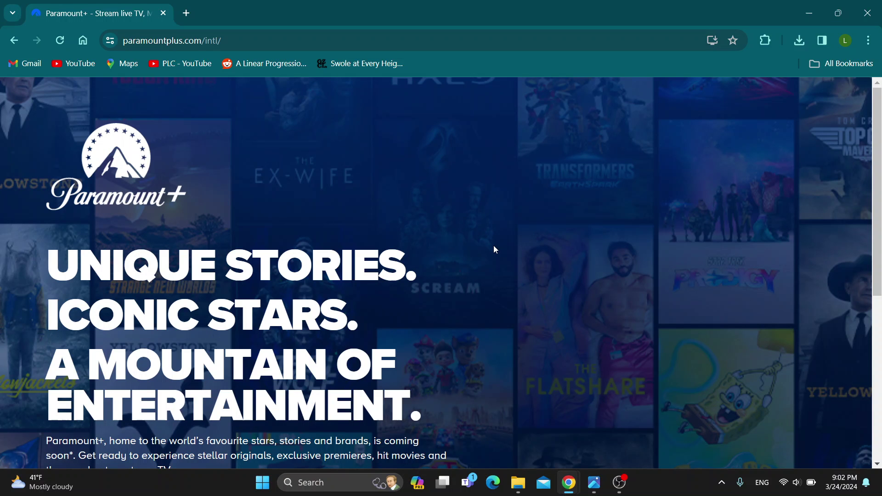